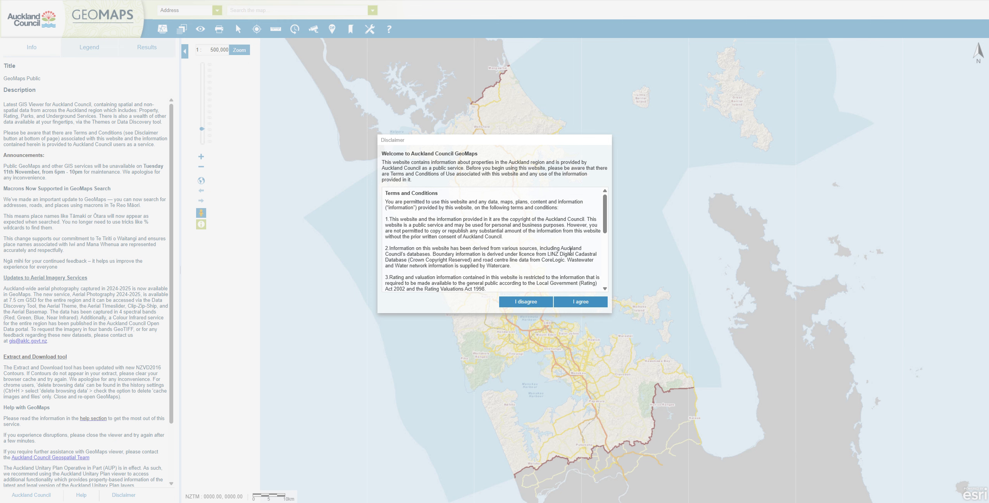
Accept the GeoMaps terms and conditions and locate the site on the map by searching for its street address.
click(581, 302)
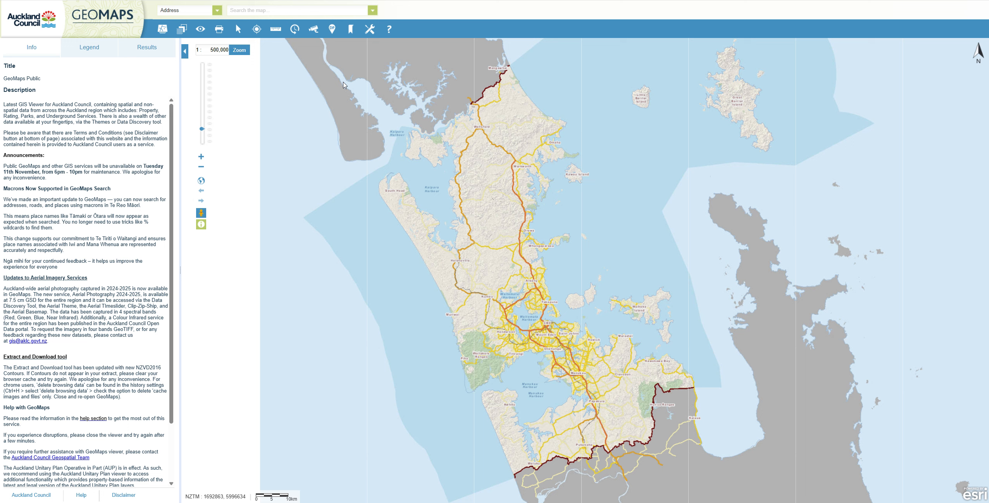
click(337, 22)
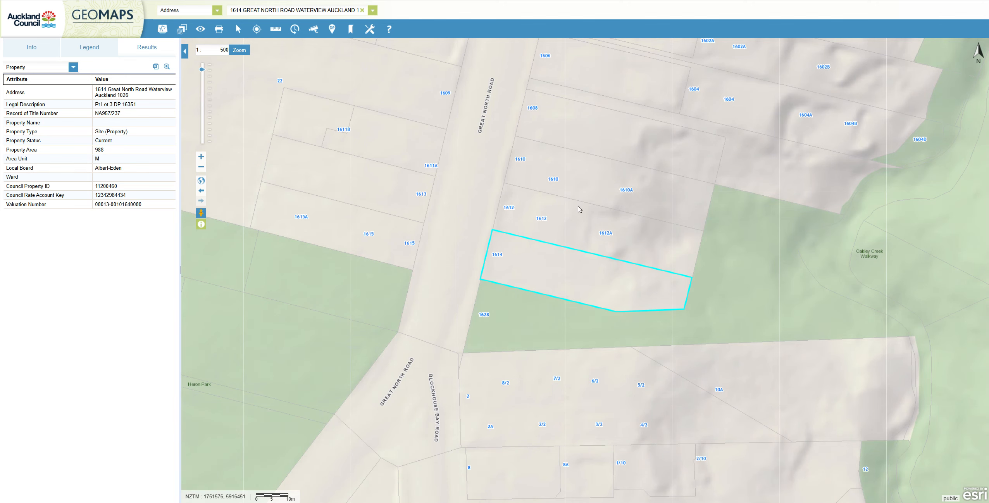
Load the Assets theme for the highlighted property and turn on the Contours 2016 (NZVD2016) layer.
drag(605, 240, 586, 228)
scroll(603, 254, up, 1)
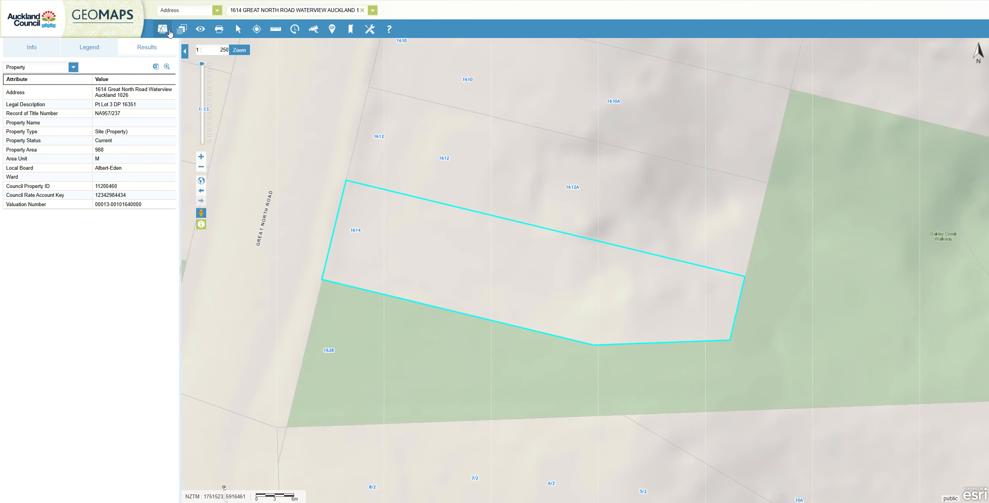
click(181, 29)
click(249, 72)
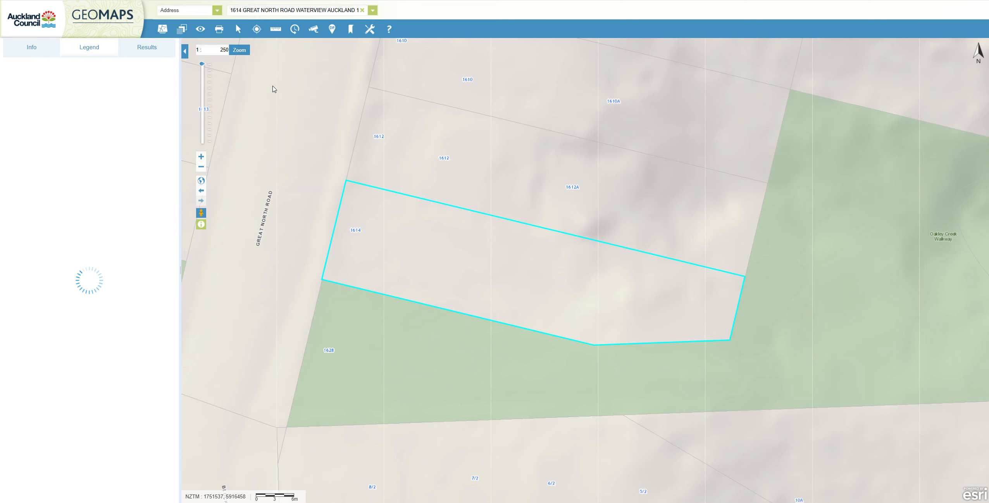
click(182, 29)
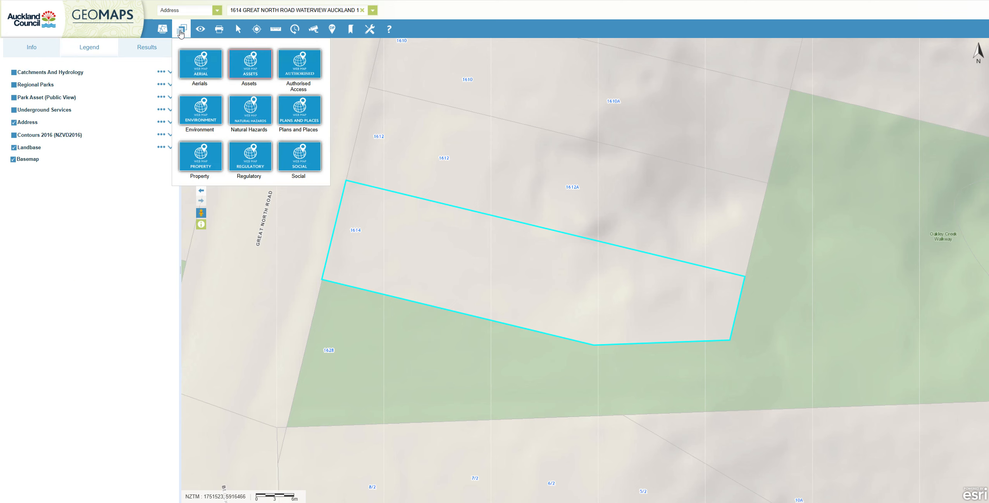
click(33, 137)
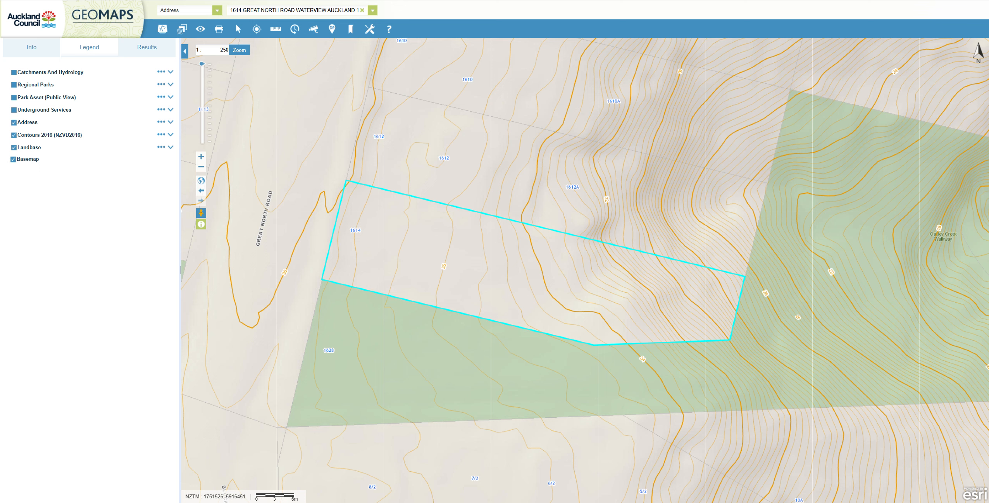
Measure about 28.1 m along the northern boundary from the northwest corner to the first bold contour, and place the distance label inside the parcel.
click(276, 29)
click(377, 61)
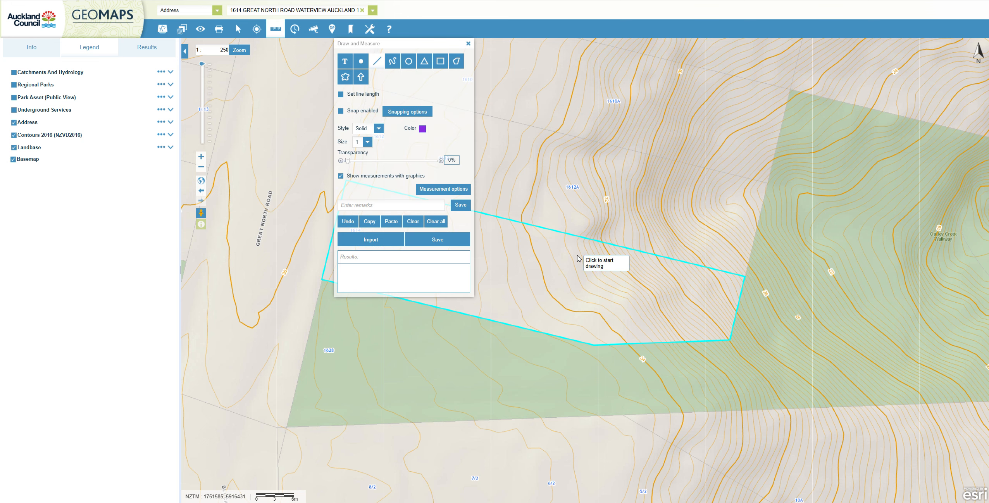
mouse_move(582, 257)
mouse_down()
mouse_move(723, 201)
mouse_move(804, 228)
mouse_up()
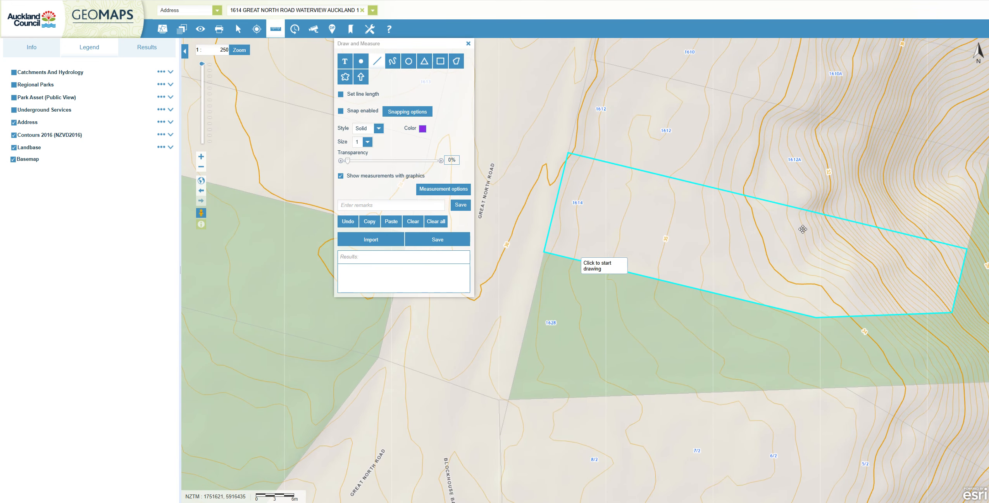
click(570, 154)
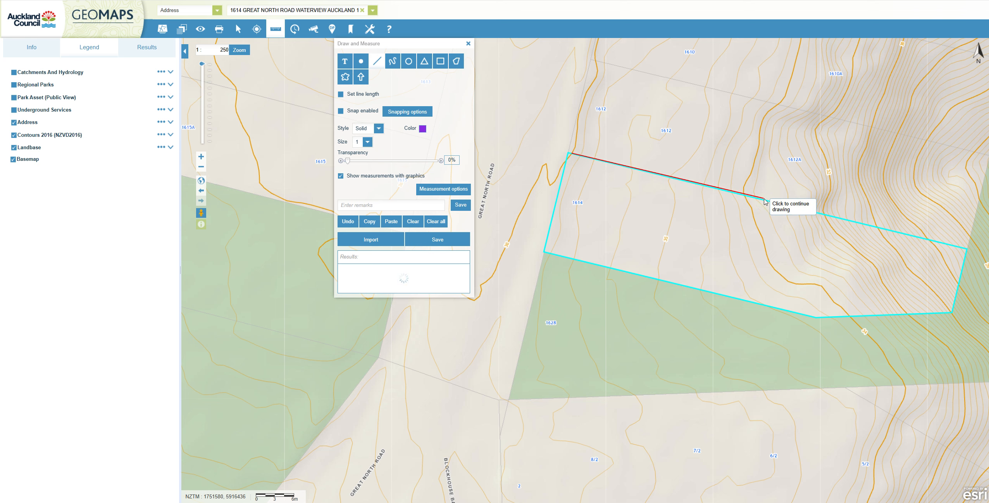
double_click(744, 195)
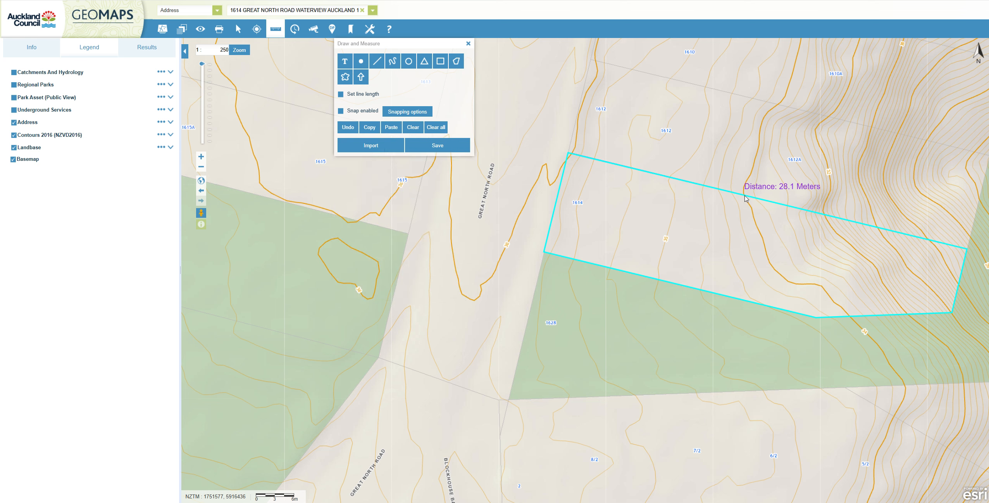
drag(785, 188, 673, 195)
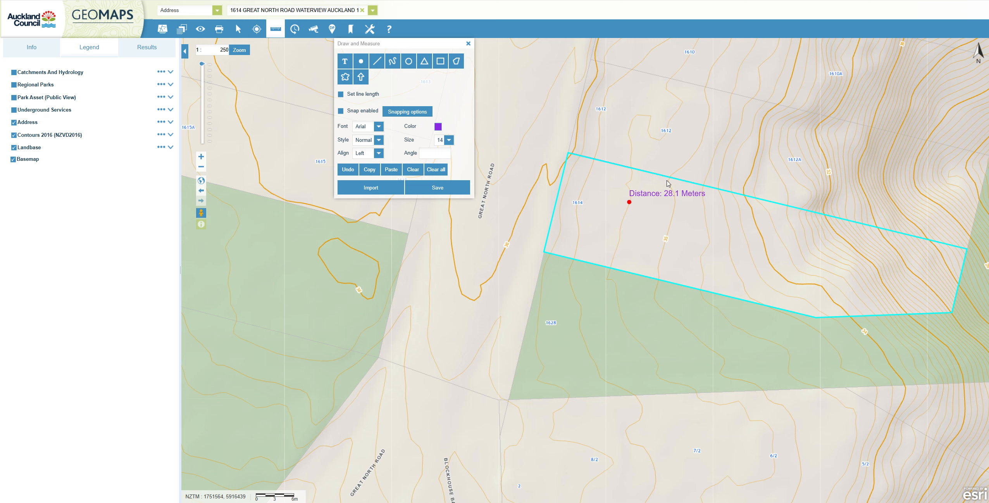
Measure about 12.9 m along the northern boundary from the first line's end to the next bold contour, moving the label inside the parcel.
click(376, 64)
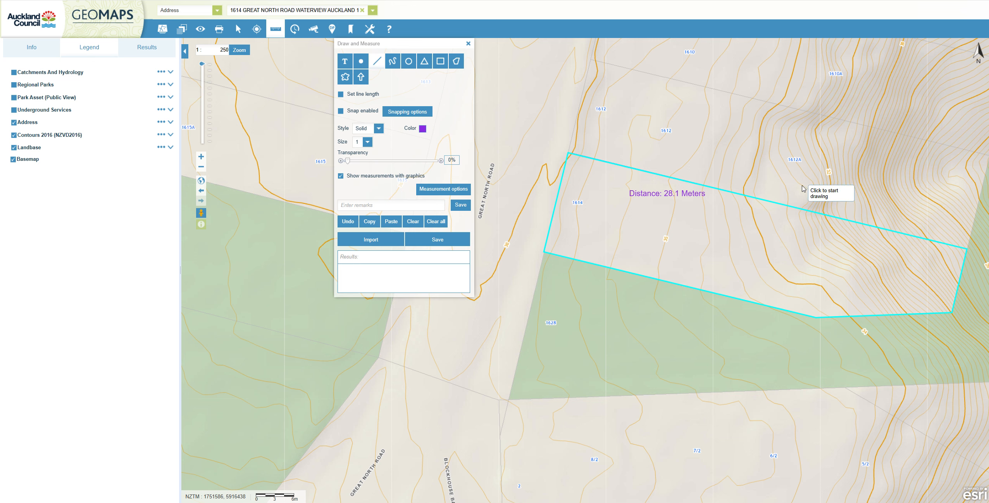
click(745, 198)
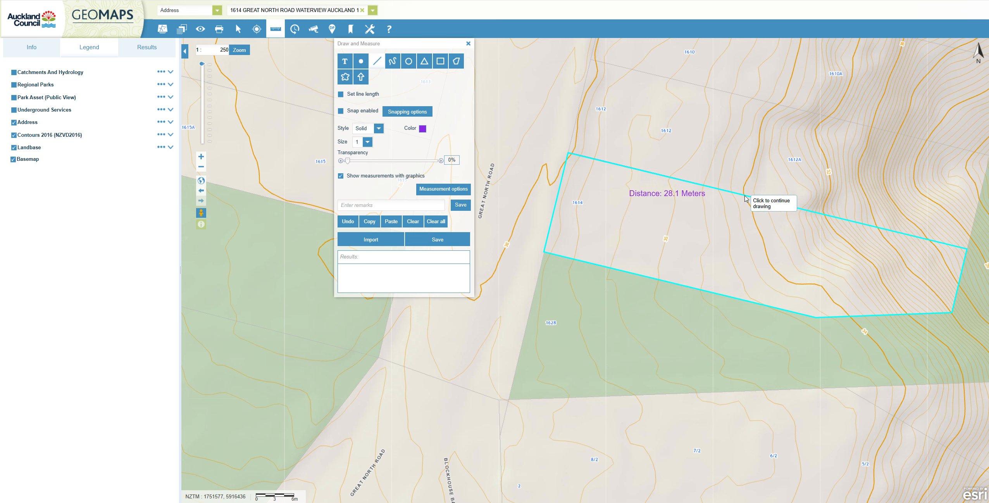
double_click(824, 214)
click(863, 207)
drag(863, 209, 797, 233)
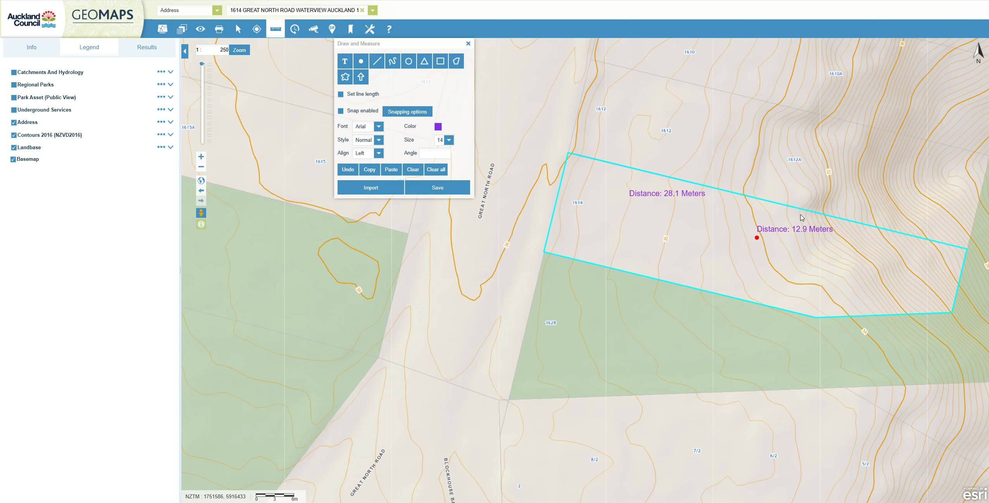
Measure the third northern boundary segment, about 8.6 m to the following bold contour, and move its label inside the parcel.
click(377, 62)
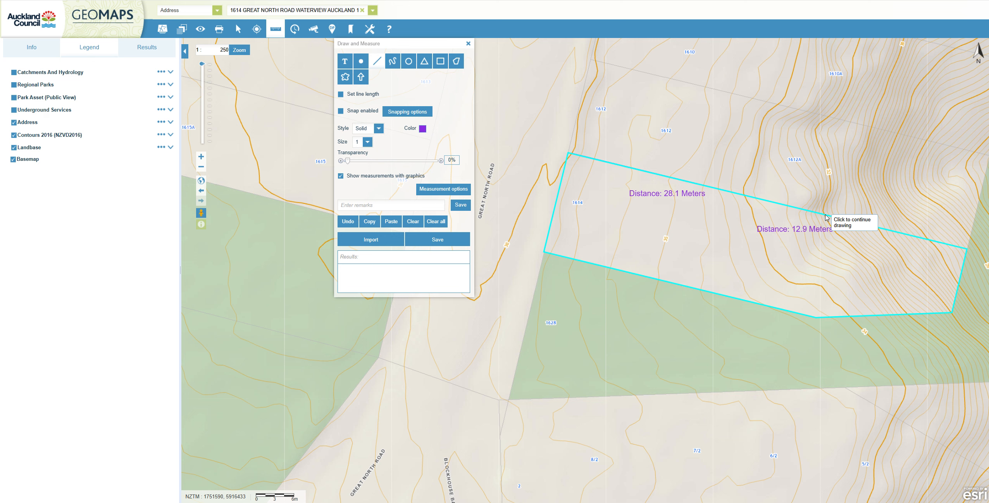
double_click(878, 229)
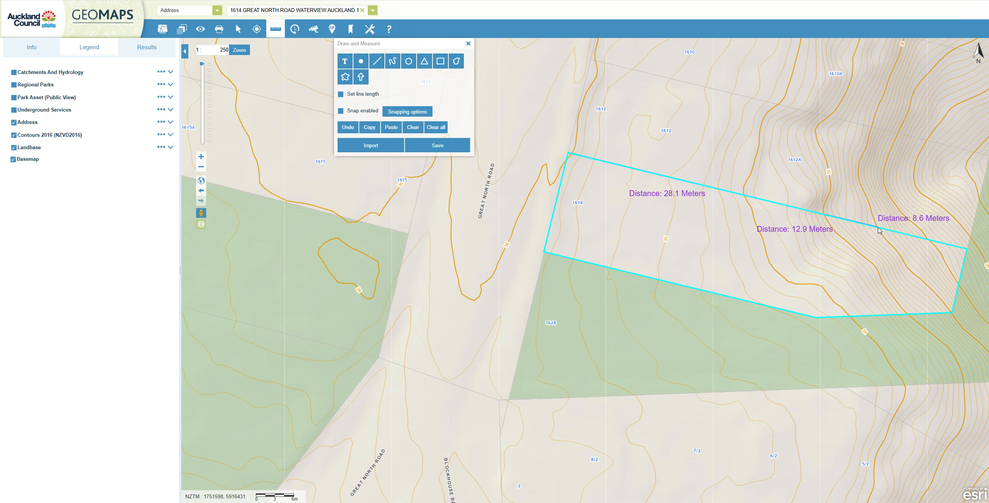
drag(908, 218, 868, 252)
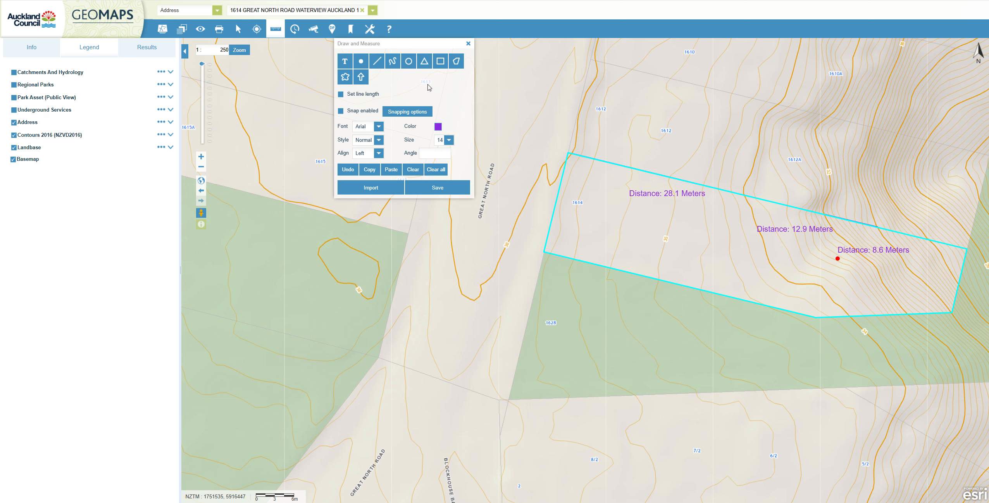
Measure a fourth boundary segment of about 8.6 m eastward from the third segment's end and place its distance label inside the parcel.
click(377, 61)
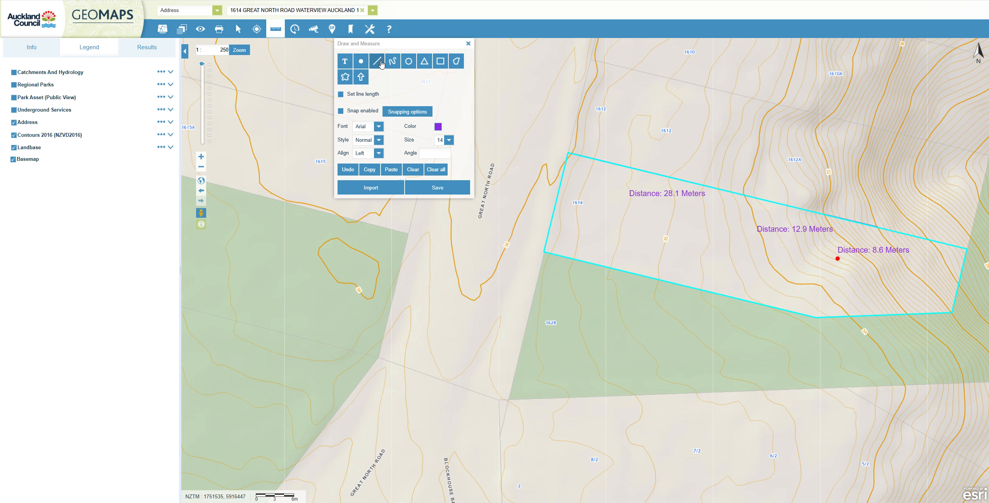
click(877, 227)
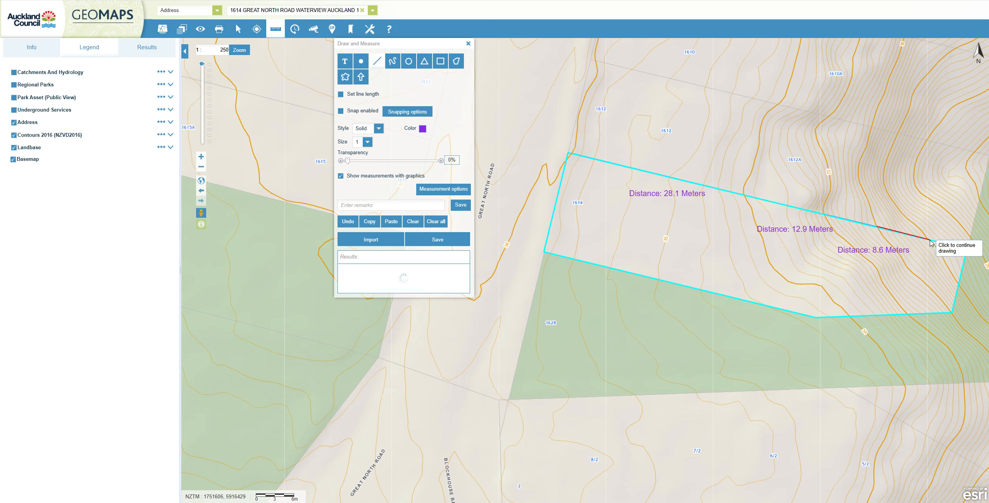
double_click(931, 240)
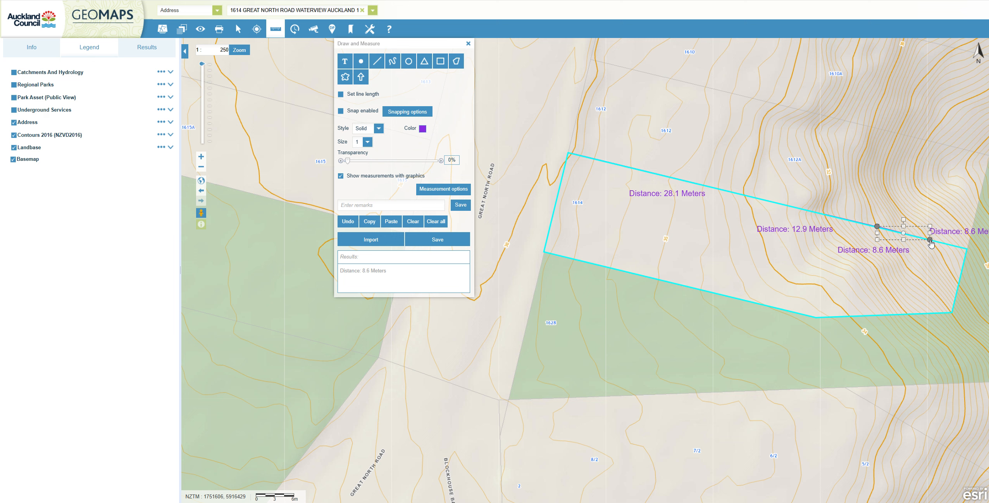
click(961, 234)
drag(961, 234, 935, 268)
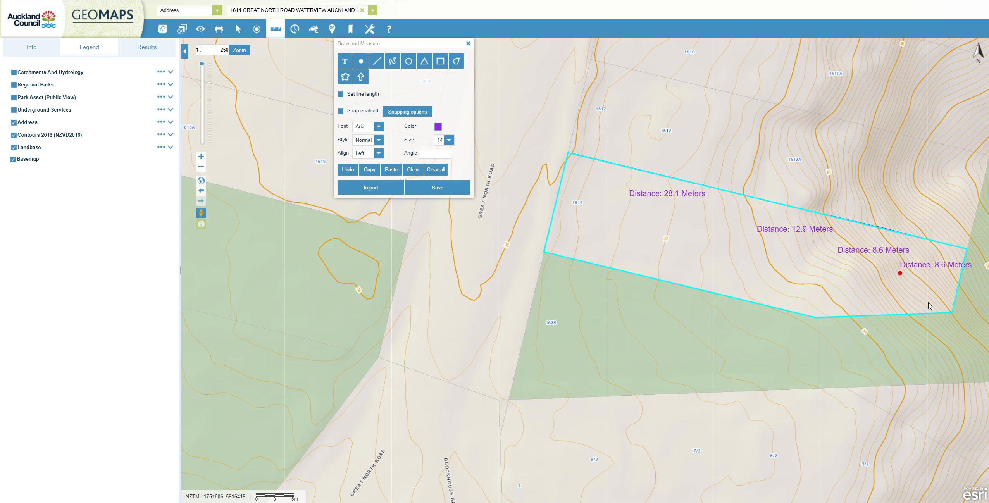